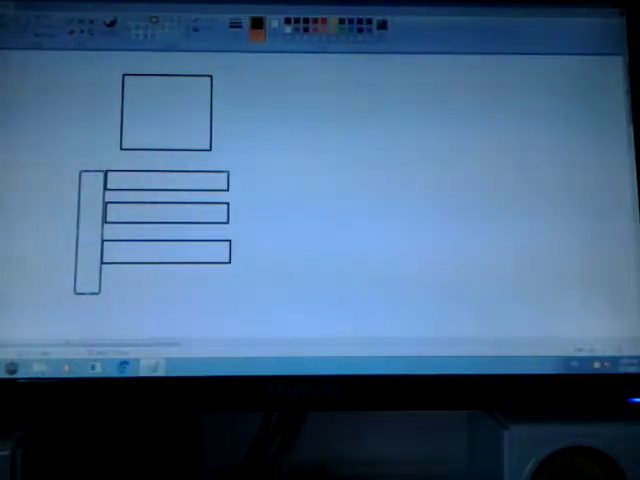
# Draw the tall side rectangle next to the three rib bars
pyautogui.moveTo(229, 173)
pyautogui.mouseDown()
pyautogui.moveTo(256, 285)
pyautogui.moveTo(250, 290)
pyautogui.mouseUp()
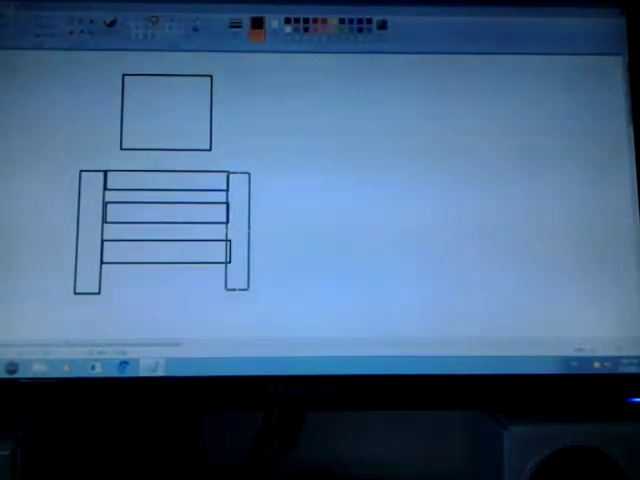
# Draw the vertical spine rectangle through the rib bars
pyautogui.moveTo(150, 150); pyautogui.dragTo(182, 280)
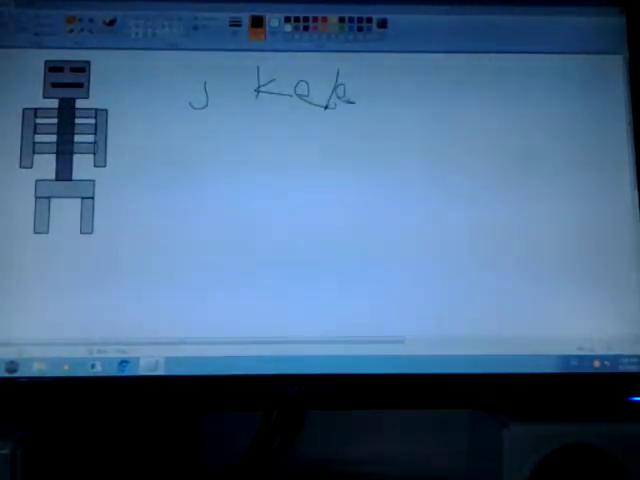
# Pencil in the caption letters 't' and 'o' beside the skeleton
pyautogui.moveTo(380, 78); pyautogui.dragTo(440, 76)
pyautogui.moveTo(412, 65)
pyautogui.mouseDown()
pyautogui.moveTo(405, 118)
pyautogui.moveTo(450, 95)
pyautogui.mouseUp()
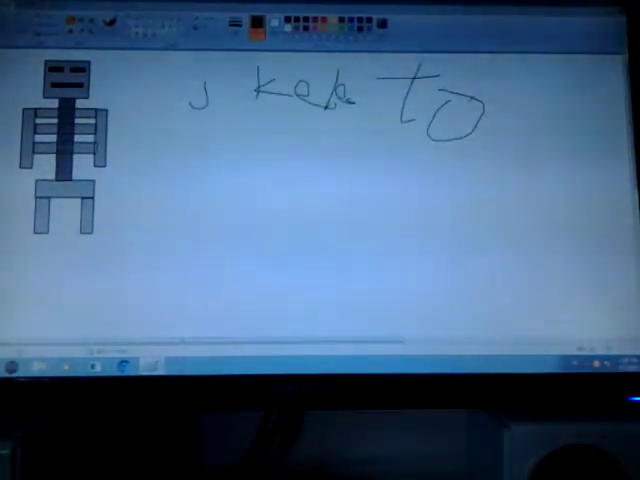
pyautogui.click(512, 98)
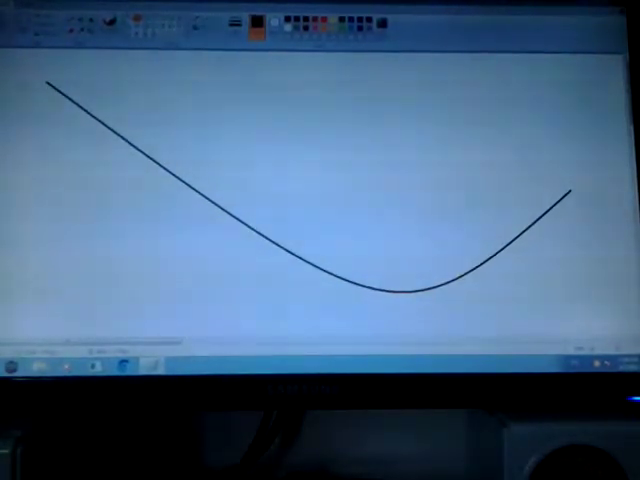
# Bend the sweeping curve so its right end rises, and remove the lower-right diagonal
pyautogui.moveTo(480, 260)
pyautogui.mouseDown()
pyautogui.moveTo(420, 180)
pyautogui.moveTo(440, 150)
pyautogui.moveTo(420, 230)
pyautogui.moveTo(170, 180)
pyautogui.moveTo(160, 90)
pyautogui.mouseUp()
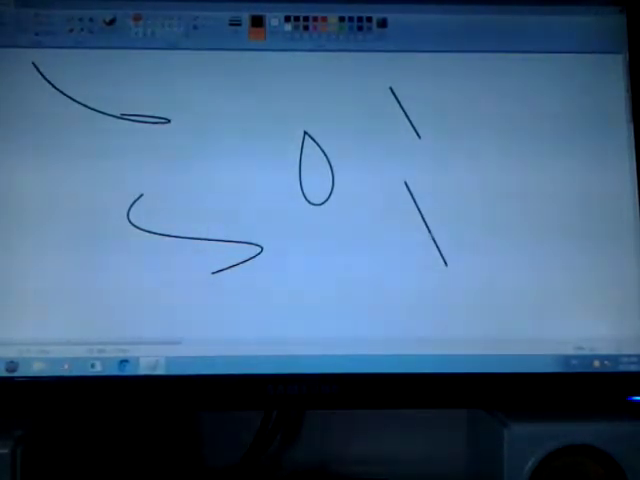
pyautogui.hotkey('ctrl', 'z')
# Redraw the lower-right stroke as a hook and add a second teardrop at upper right
pyautogui.moveTo(405, 185); pyautogui.dragTo(450, 265)
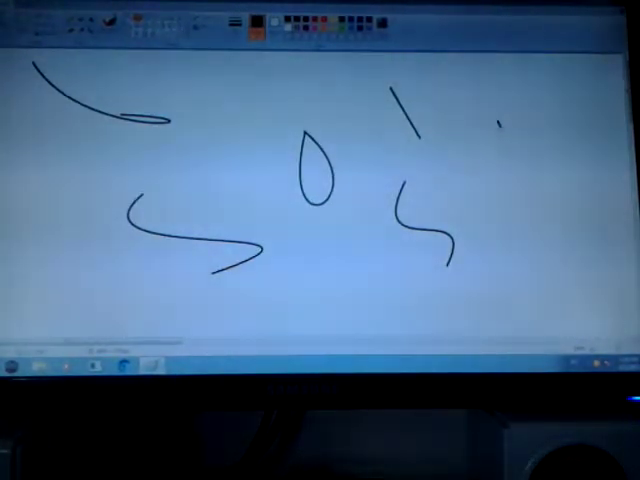
pyautogui.moveTo(504, 138); pyautogui.dragTo(528, 188)
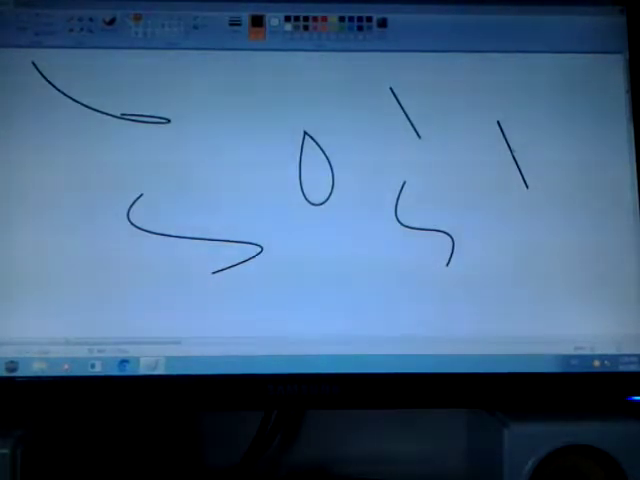
pyautogui.moveTo(518, 175); pyautogui.dragTo(500, 122)
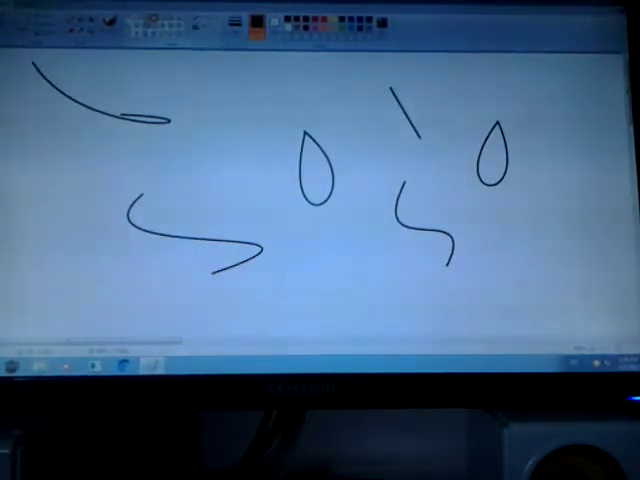
# Draw a large oval around the middle shapes and scribble across its lower right
pyautogui.moveTo(68, 156)
pyautogui.mouseDown()
pyautogui.moveTo(377, 212)
pyautogui.moveTo(530, 326)
pyautogui.moveTo(269, 186)
pyautogui.moveTo(172, 160)
pyautogui.mouseUp()
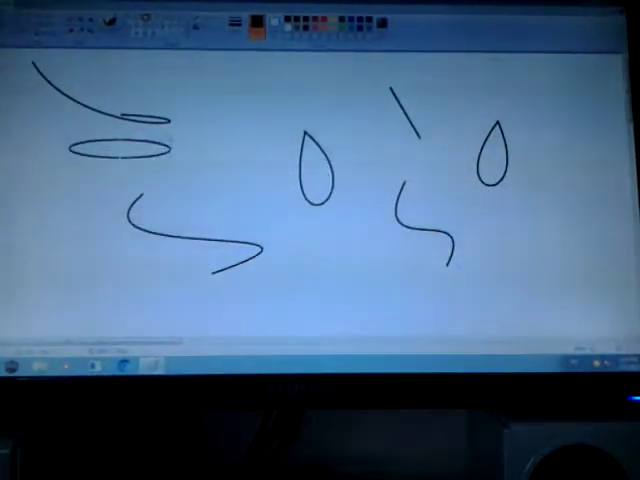
pyautogui.hotkey('ctrl', 'z')
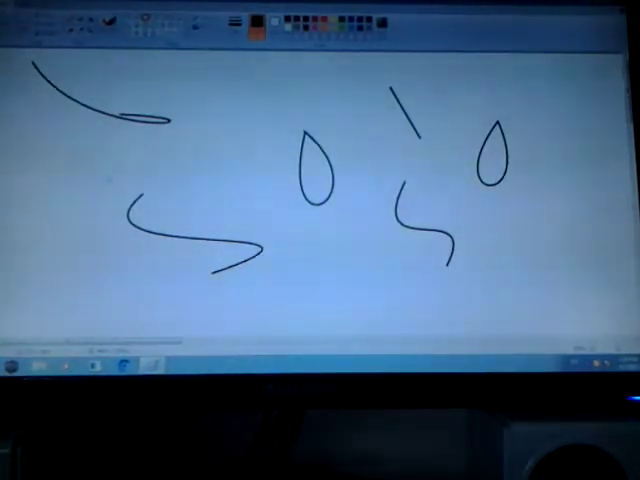
pyautogui.moveTo(51, 112); pyautogui.dragTo(495, 329)
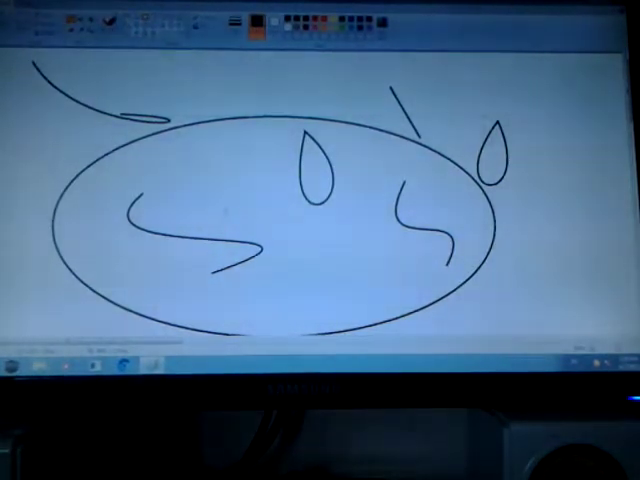
pyautogui.moveTo(175, 272); pyautogui.dragTo(400, 235)
# Add scribbles past the oval's lower right and a narrow teardrop at the far left
pyautogui.moveTo(245, 270); pyautogui.dragTo(465, 218)
pyautogui.moveTo(180, 268); pyautogui.dragTo(470, 225)
pyautogui.moveTo(330, 268)
pyautogui.mouseDown()
pyautogui.moveTo(580, 262)
pyautogui.moveTo(568, 264)
pyautogui.mouseUp()
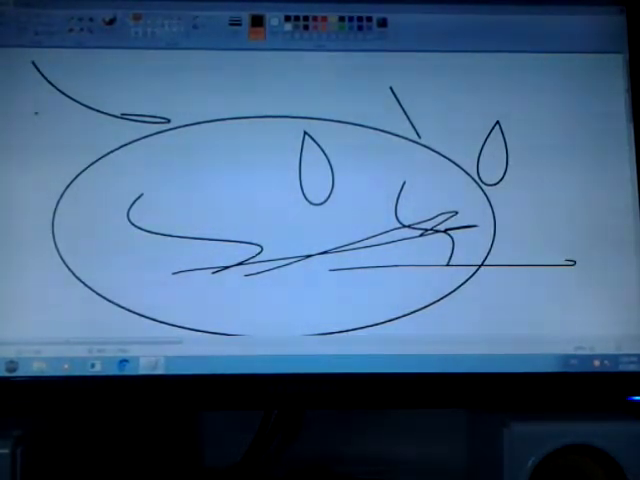
pyautogui.moveTo(36, 115); pyautogui.dragTo(40, 185)
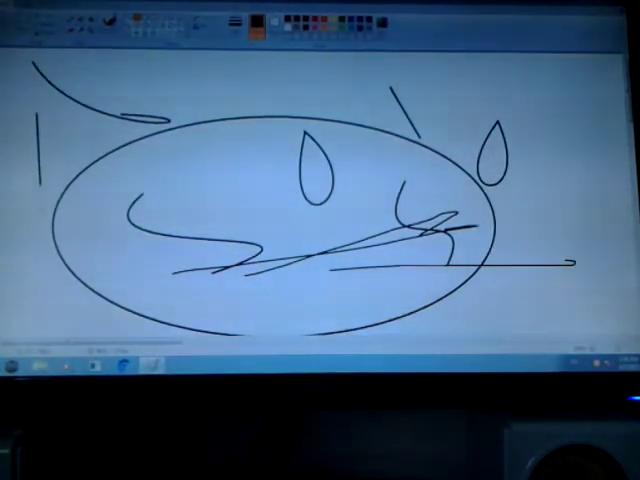
pyautogui.moveTo(36, 112); pyautogui.dragTo(30, 195)
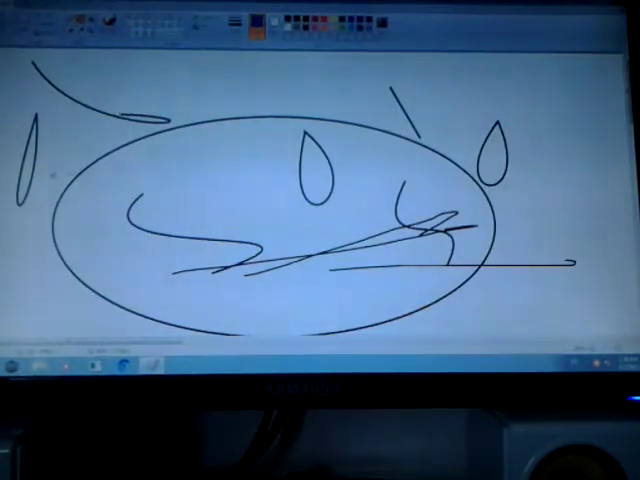
# Fill the three teardrops, the large oval and the background with blue
pyautogui.click(27, 160)
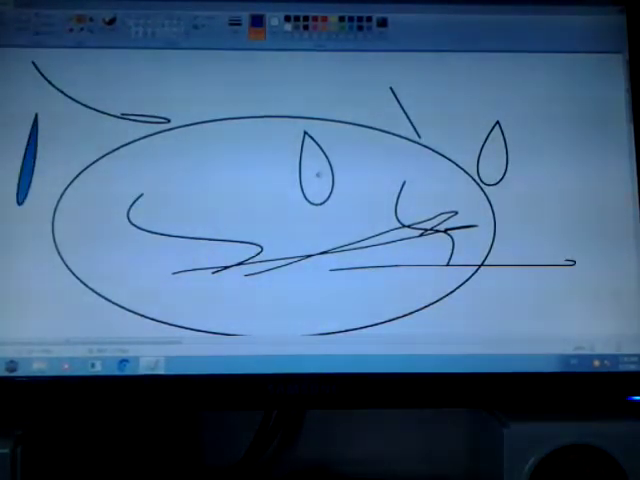
pyautogui.click(318, 172)
pyautogui.click(494, 158)
pyautogui.click(200, 170)
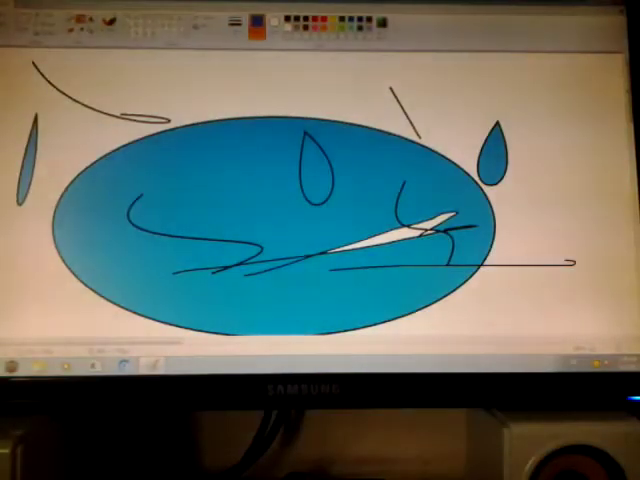
pyautogui.click(560, 120)
# Remove the oval and scribbles, then draw white strokes across the middle and lower canvas
pyautogui.hotkey('ctrl', 'z')
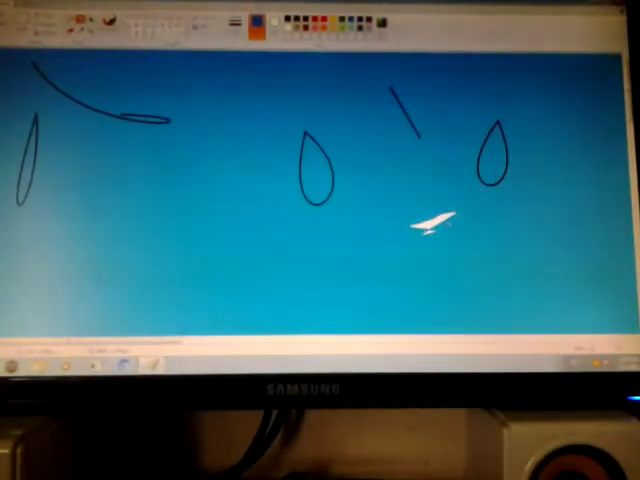
pyautogui.hotkey('ctrl', 'z')
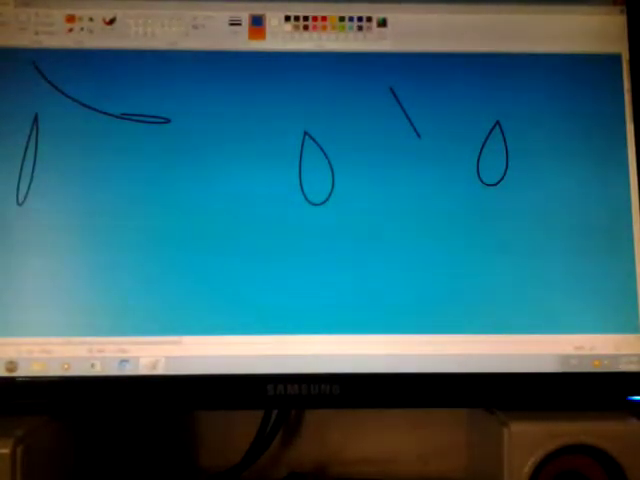
pyautogui.moveTo(200, 130); pyautogui.dragTo(395, 170)
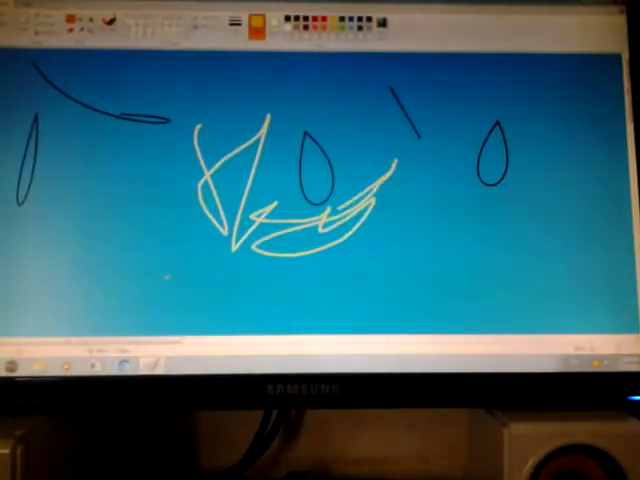
pyautogui.moveTo(170, 280); pyautogui.dragTo(535, 295)
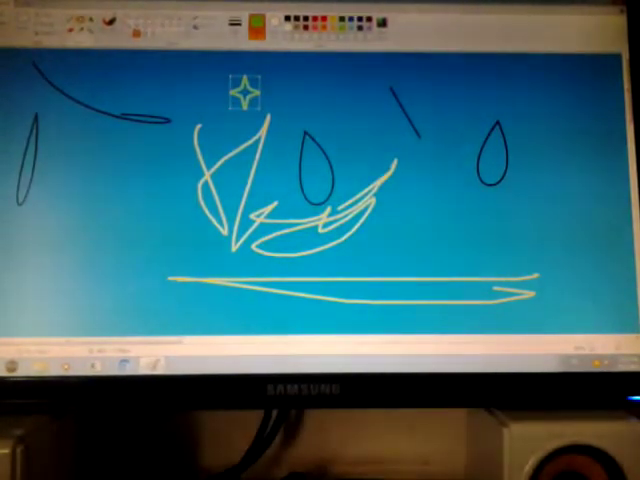
# Place the small star shape near the top of the canvas
pyautogui.click(245, 93)
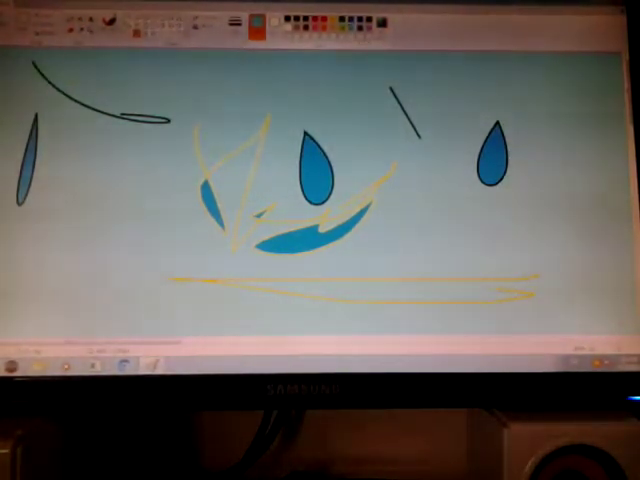
# Draw a four-point star left of the scribbles and fill it blue
pyautogui.moveTo(78, 142); pyautogui.dragTo(152, 232)
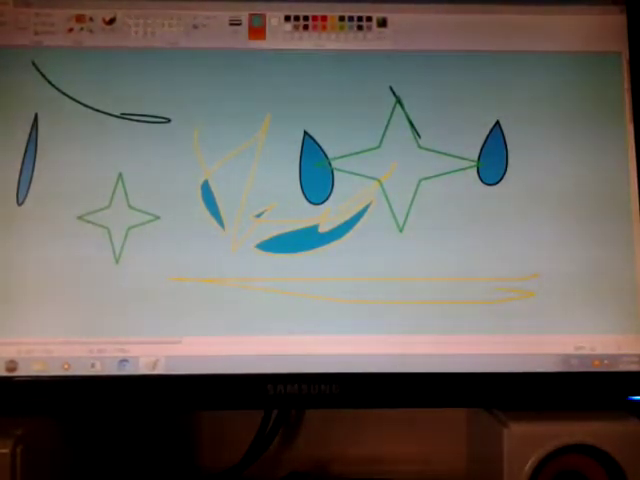
pyautogui.click(118, 215)
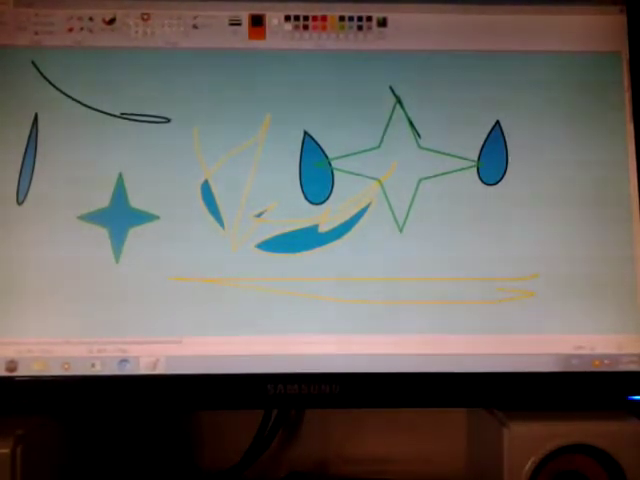
# Ring the blue star with an oval, then add tall, wide and bottom arrows
pyautogui.moveTo(62, 142); pyautogui.dragTo(188, 292)
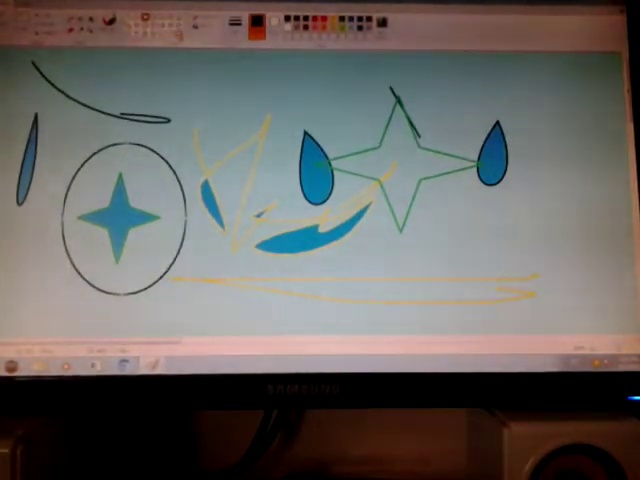
pyautogui.moveTo(165, 143)
pyautogui.mouseDown()
pyautogui.moveTo(231, 85)
pyautogui.moveTo(198, 84)
pyautogui.mouseUp()
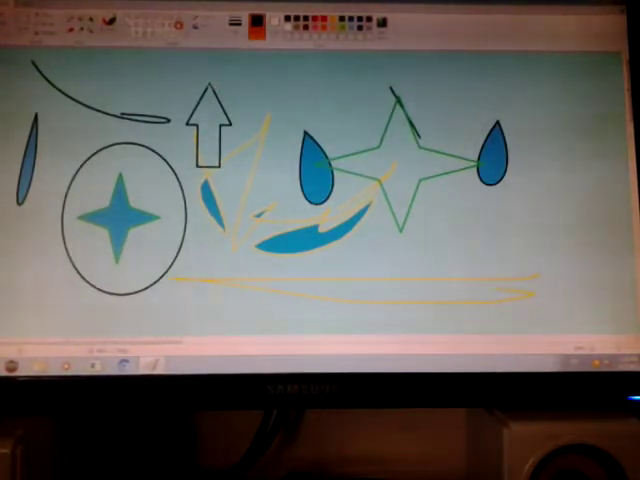
pyautogui.moveTo(205, 85); pyautogui.dragTo(45, 140)
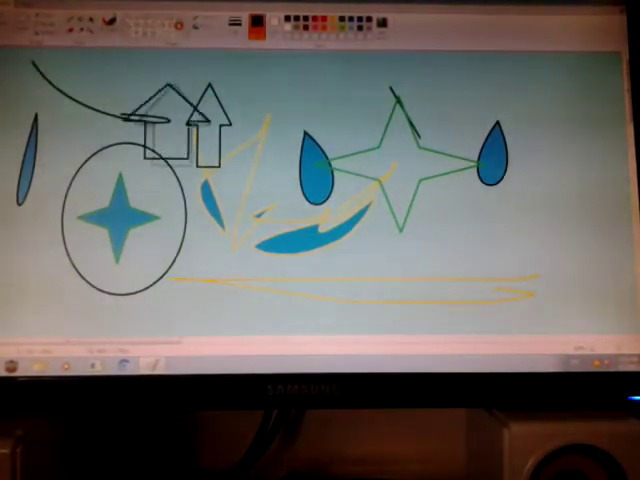
pyautogui.moveTo(160, 265)
pyautogui.mouseDown()
pyautogui.moveTo(215, 320)
pyautogui.moveTo(212, 325)
pyautogui.mouseUp()
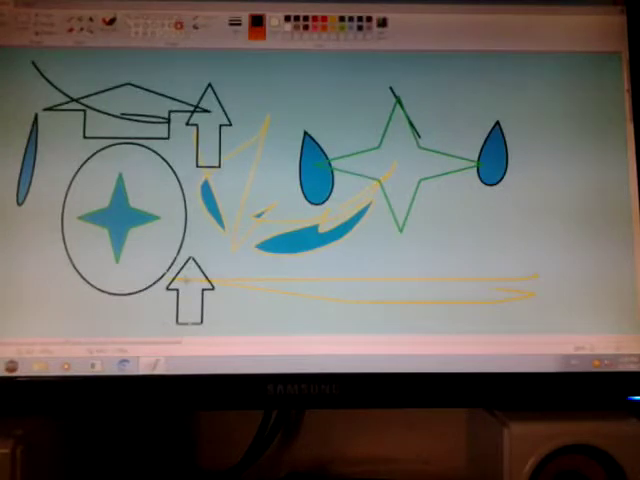
pyautogui.rightClick(205, 245)
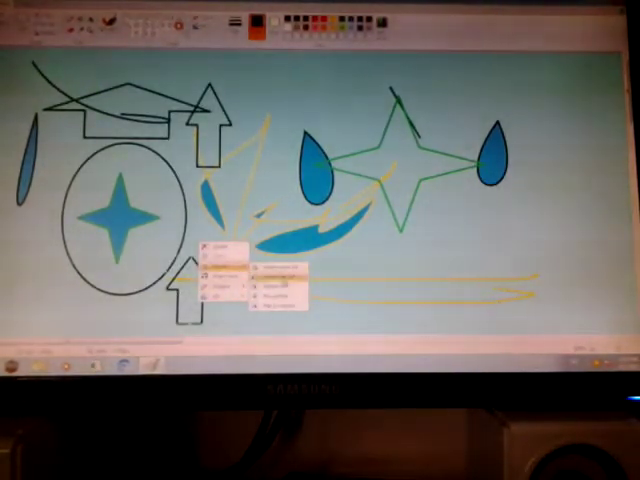
# Rotate the bottom arrow until it points left at the circled star, then nudge it slightly up
pyautogui.click(275, 290)
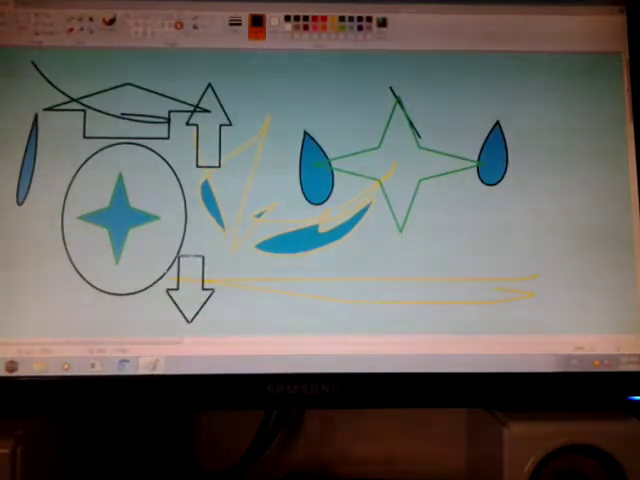
pyautogui.rightClick(195, 295)
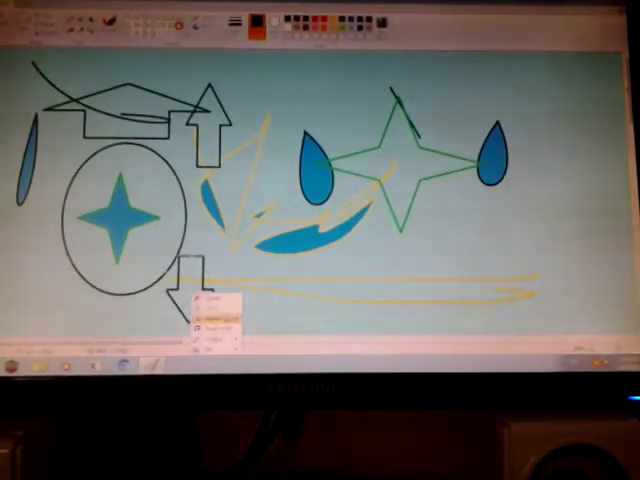
pyautogui.moveTo(215, 318)
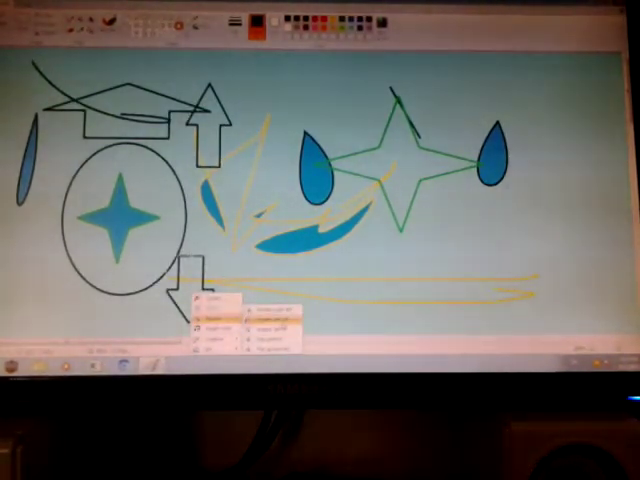
pyautogui.click(270, 320)
pyautogui.rightClick(205, 293)
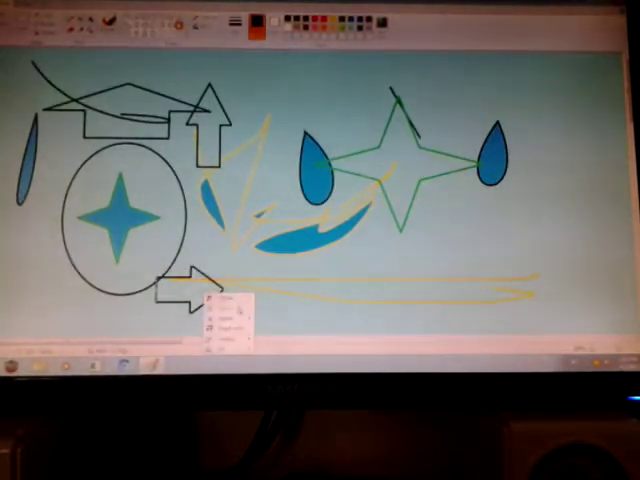
pyautogui.click(270, 320)
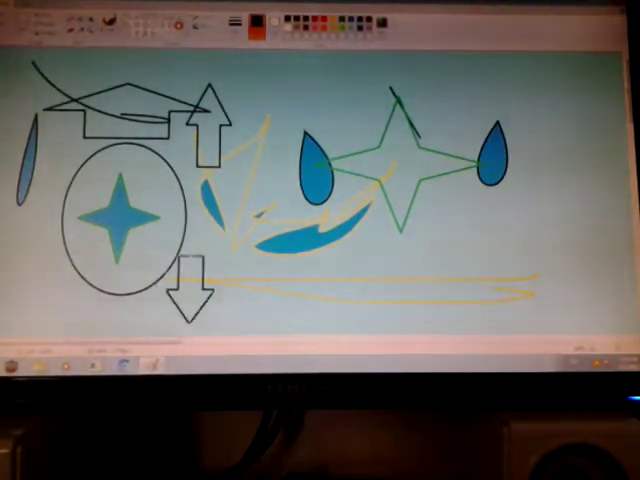
pyautogui.rightClick(205, 293)
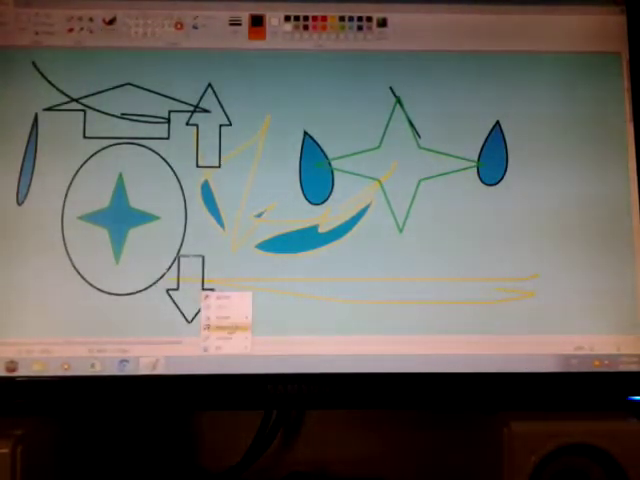
pyautogui.moveTo(228, 318)
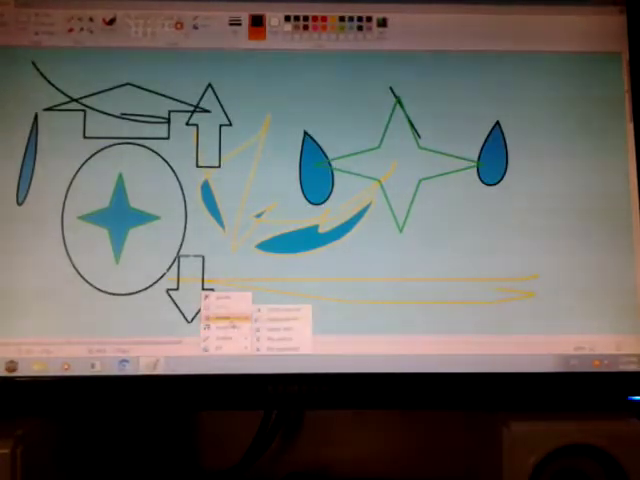
pyautogui.click(282, 318)
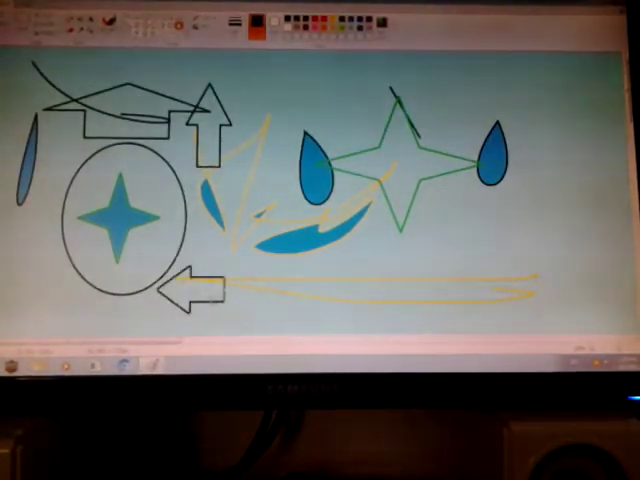
pyautogui.moveTo(200, 290); pyautogui.dragTo(210, 272)
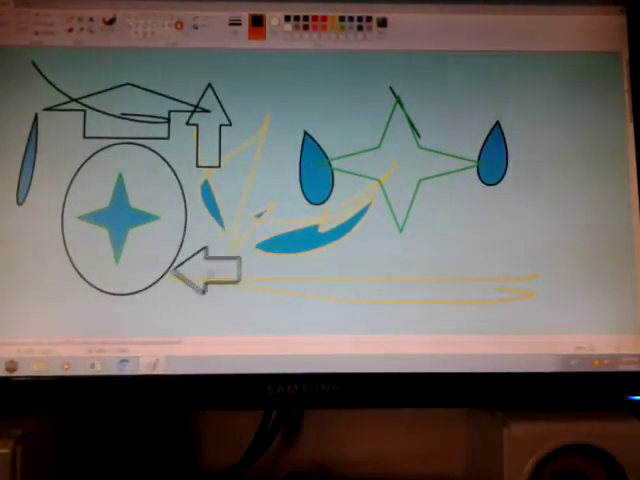
pyautogui.click(400, 320)
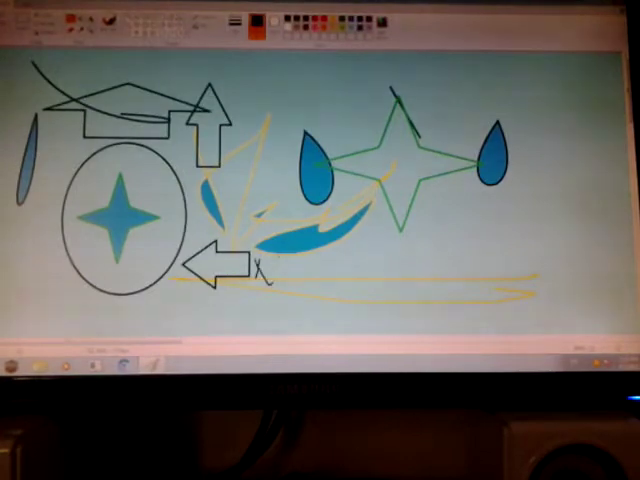
# Handwrite 'Nether Star' in black strokes running rightward from the left-pointing arrow
pyautogui.moveTo(260, 272)
pyautogui.mouseDown()
pyautogui.moveTo(360, 270)
pyautogui.moveTo(380, 285)
pyautogui.moveTo(440, 285)
pyautogui.mouseUp()
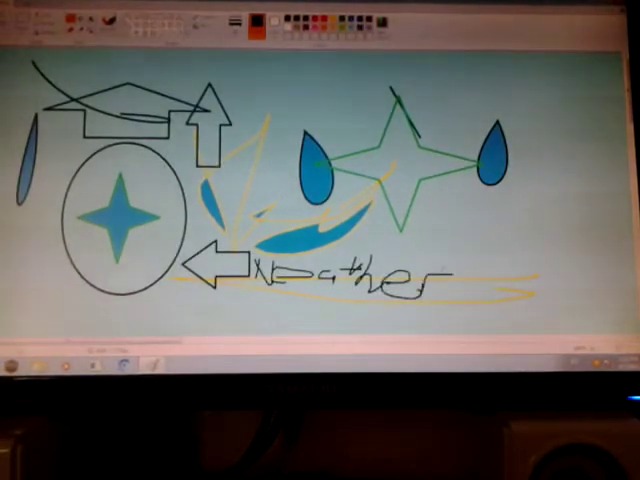
pyautogui.moveTo(500, 280); pyautogui.dragTo(515, 305)
pyautogui.moveTo(530, 275)
pyautogui.mouseDown()
pyautogui.moveTo(532, 308)
pyautogui.moveTo(542, 288)
pyautogui.moveTo(595, 300)
pyautogui.mouseUp()
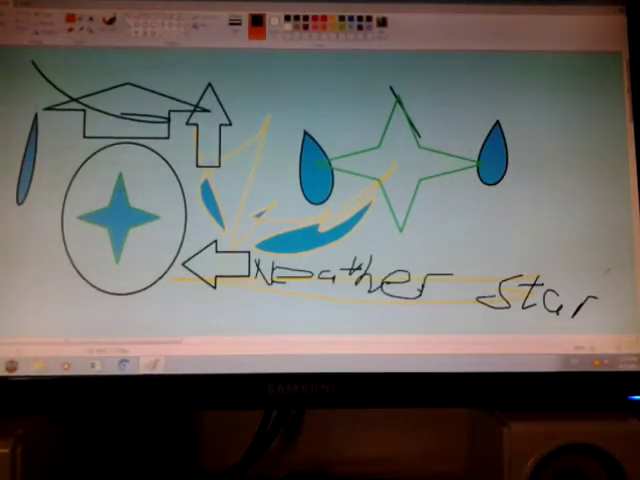